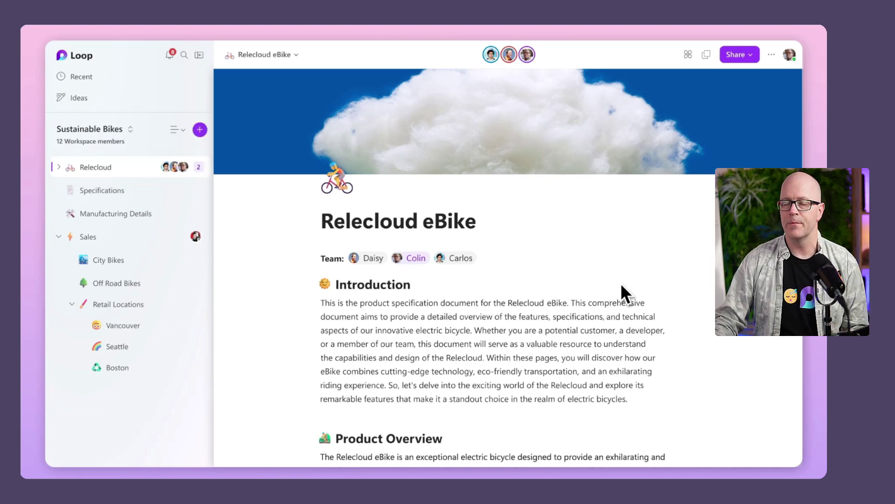
Below the design chapter, write the Copilot prompt 'Create a table of a workback schedule for meeting our product criteria'.
{"action": "scroll", "coordinate": [622, 286], "scroll_direction": "down", "scroll_amount": 3}
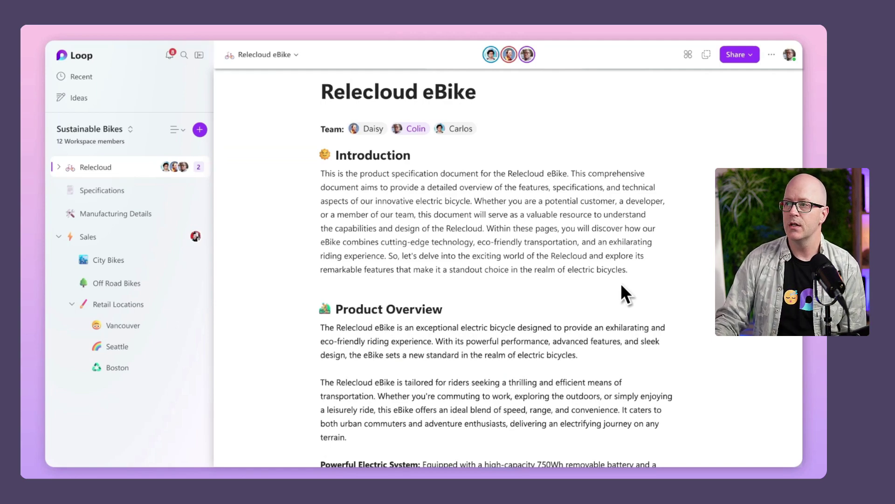
{"action": "scroll", "coordinate": [621, 286], "scroll_direction": "down", "scroll_amount": 15}
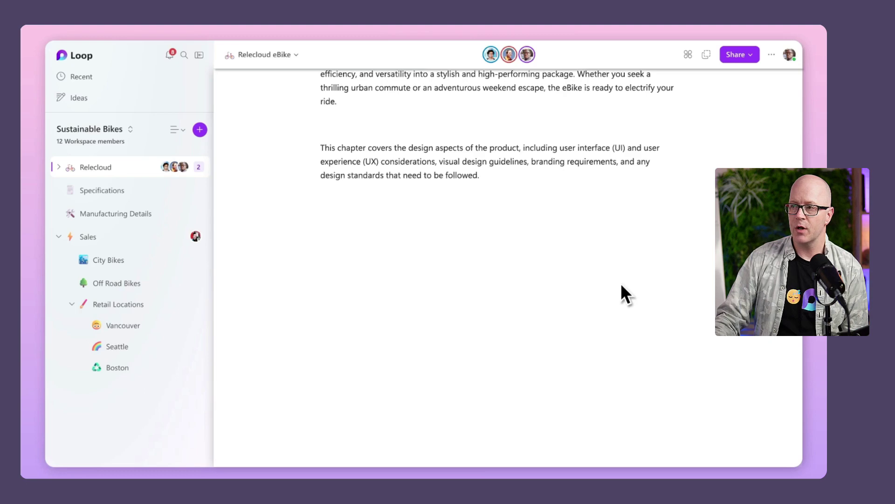
{"action": "left_click", "coordinate": [321, 190]}
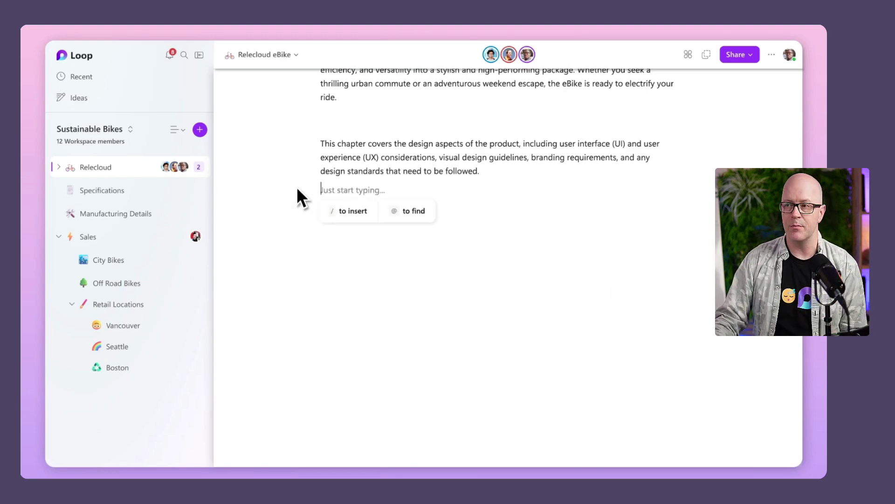
{"action": "type", "text": "/"}
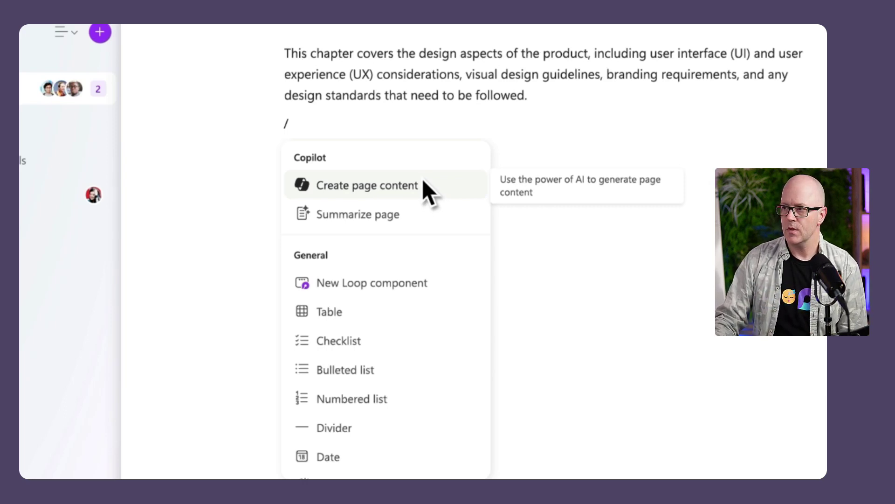
{"action": "left_click", "coordinate": [425, 183]}
{"action": "type", "text": "Create a table of a workback schedule fo "}
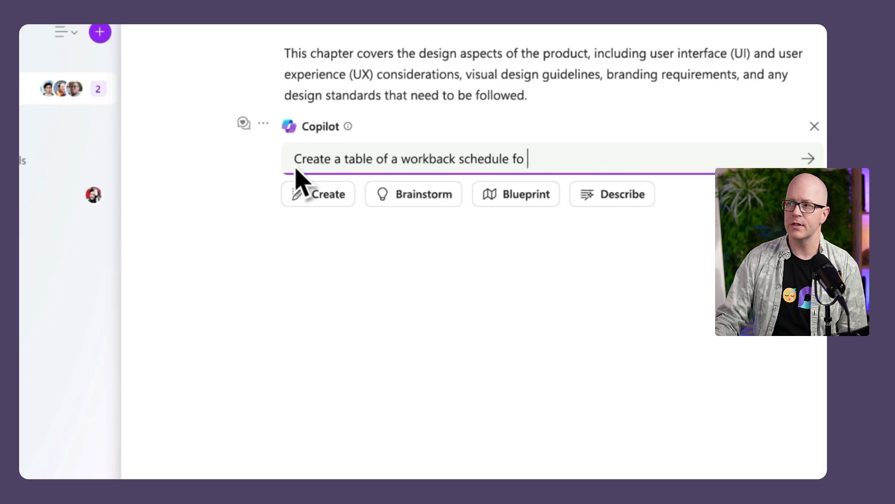
{"action": "type", "text": "r meeting our product criteria"}
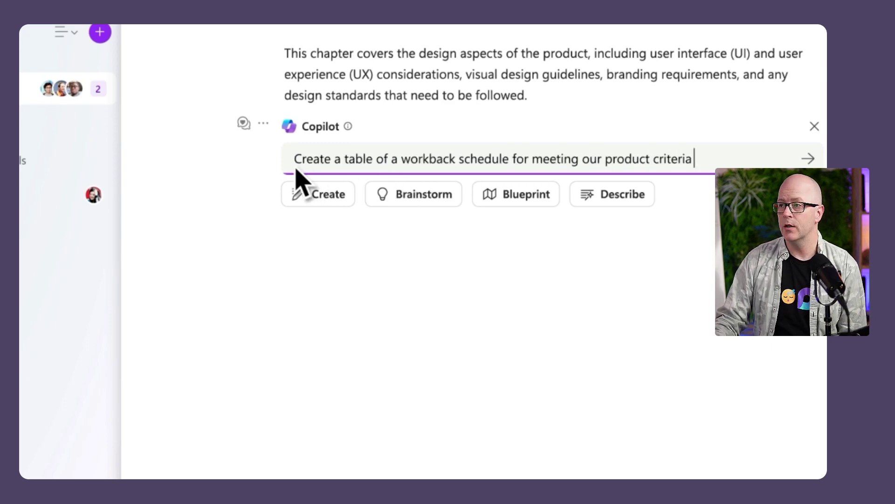
{"action": "key", "text": "BackSpace"}
{"action": "key", "text": "BackSpace"}
{"action": "key", "text": "BackSpace"}
{"action": "type", "text": "ria"}
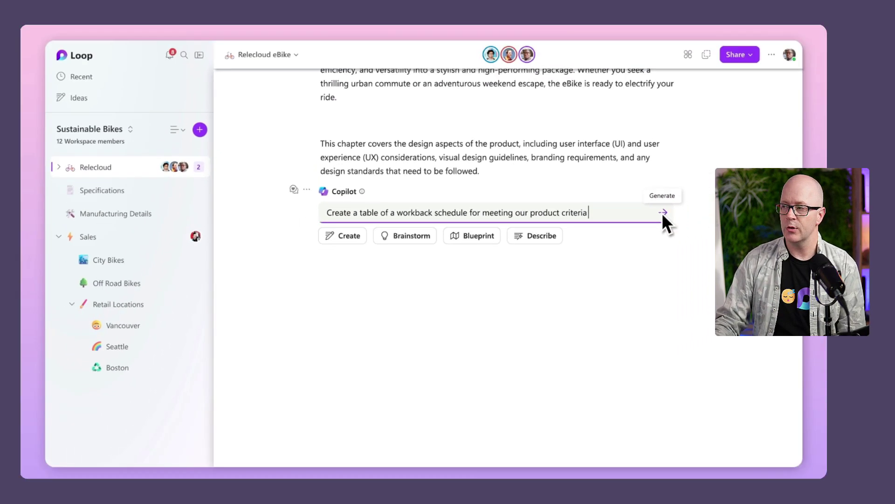
Generate the seven-task workback table with Task, Duration, Deadline and Status columns, all Not started.
{"action": "left_click", "coordinate": [665, 212]}
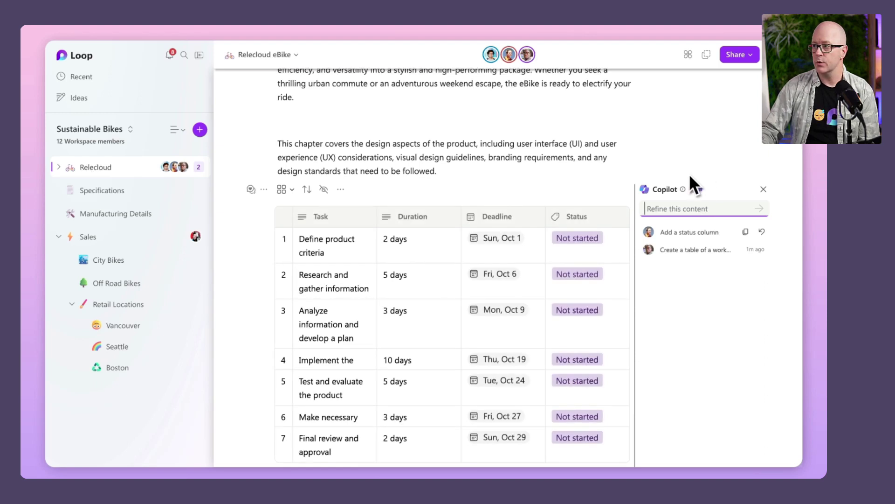
Set task 1's status to Complete and task 2's to In progress, then close Copilot.
{"action": "left_click", "coordinate": [601, 235]}
{"action": "type", "text": "complet"}
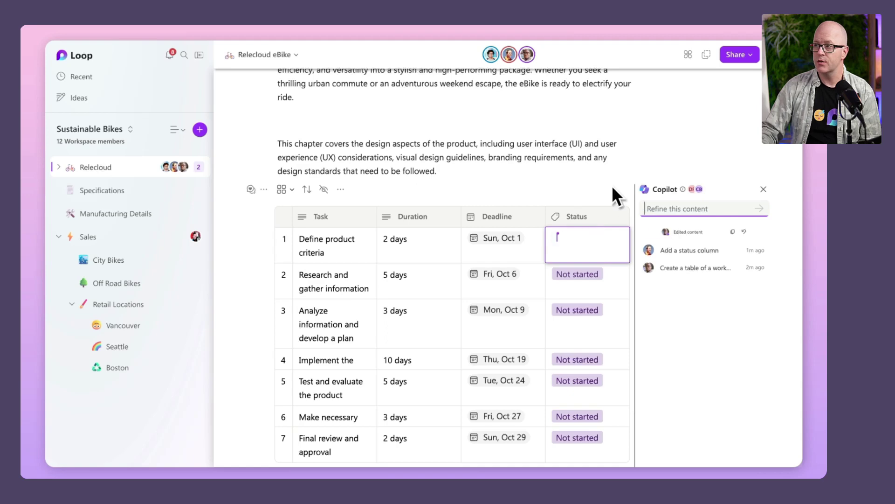
{"action": "type", "text": "e"}
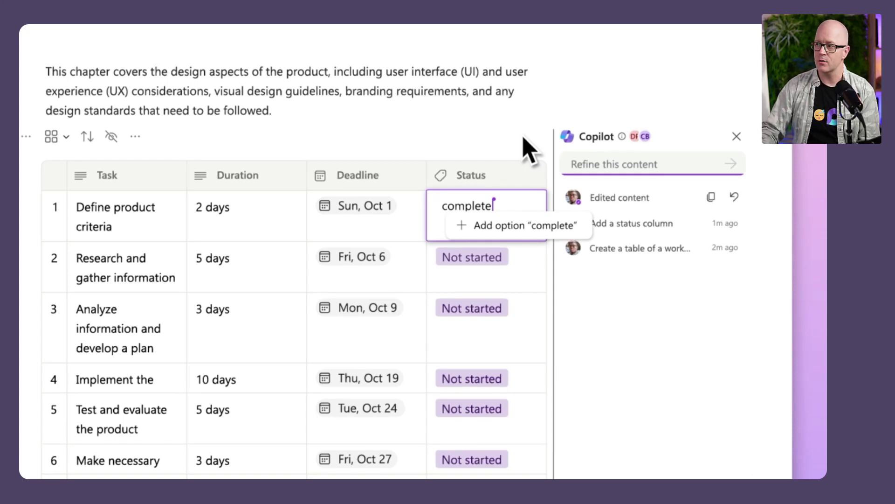
{"action": "left_click", "coordinate": [546, 222]}
{"action": "left_click", "coordinate": [515, 263]}
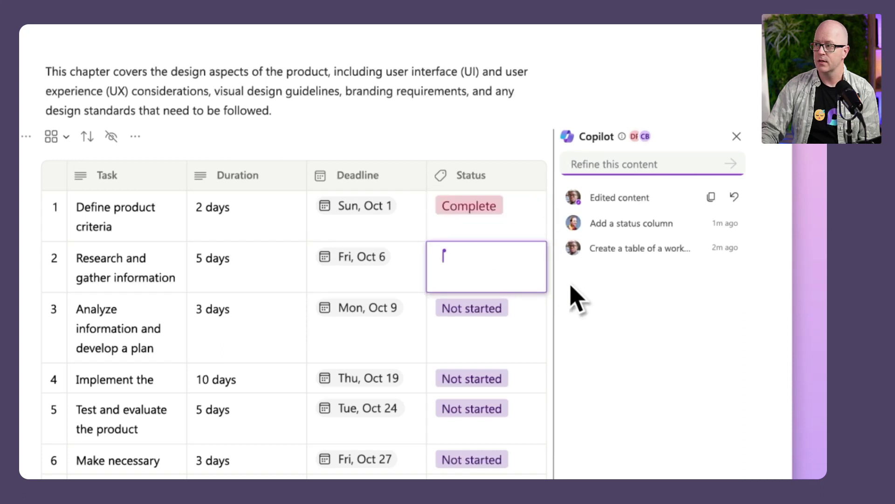
{"action": "type", "text": "in progress"}
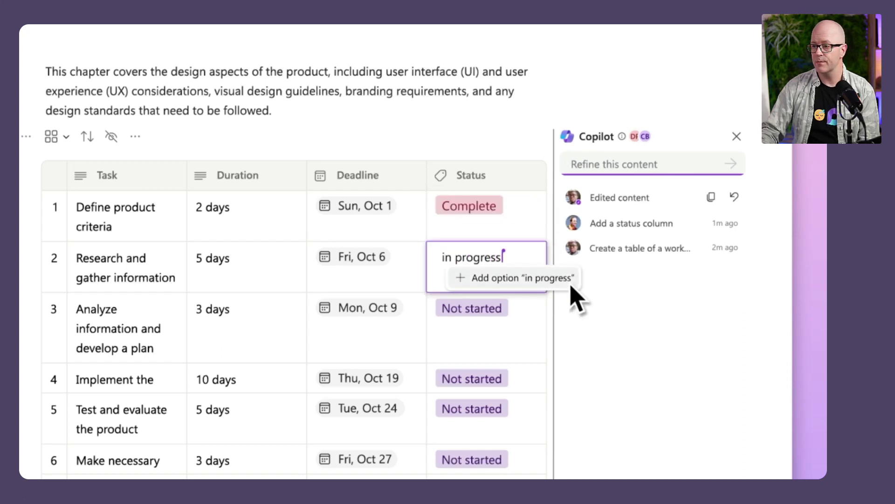
{"action": "left_click", "coordinate": [571, 284]}
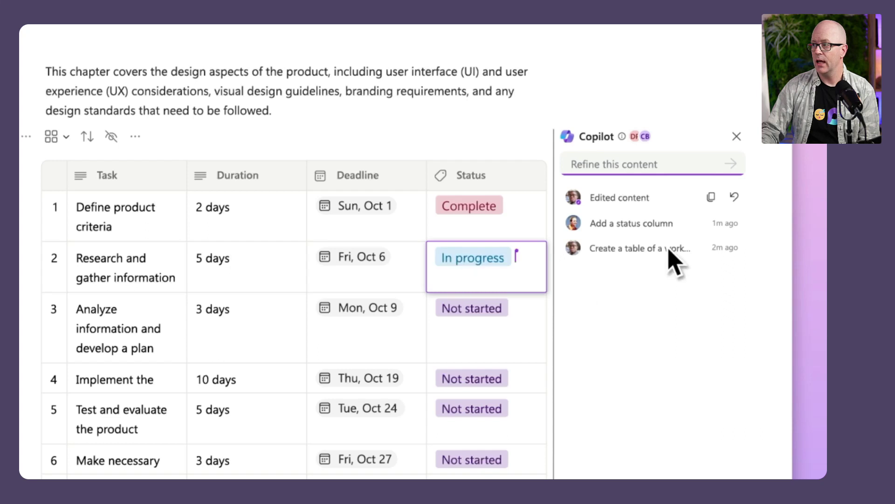
{"action": "left_click", "coordinate": [737, 135]}
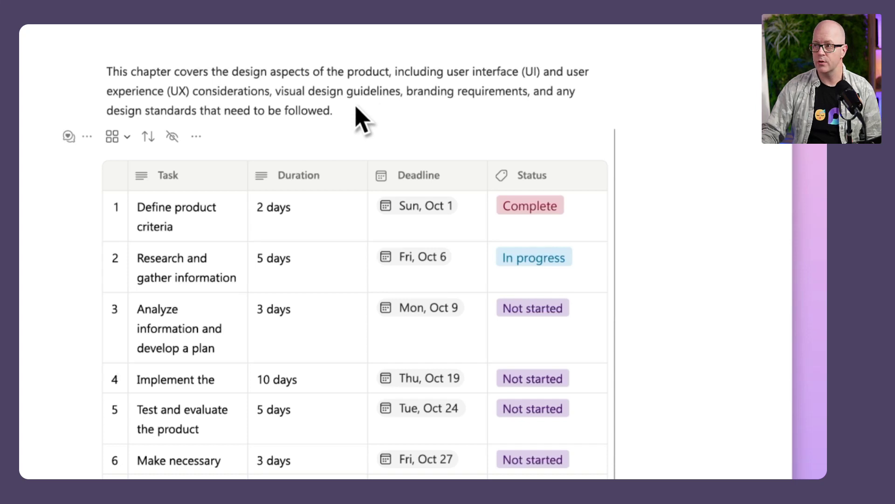
Share the schedule table block as a new Loop component and copy its link.
{"action": "left_click", "coordinate": [89, 137]}
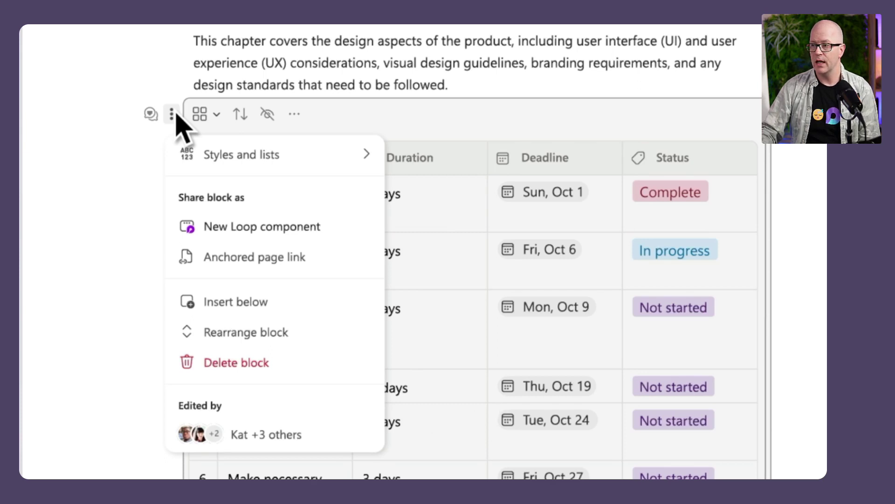
{"action": "left_click", "coordinate": [325, 225]}
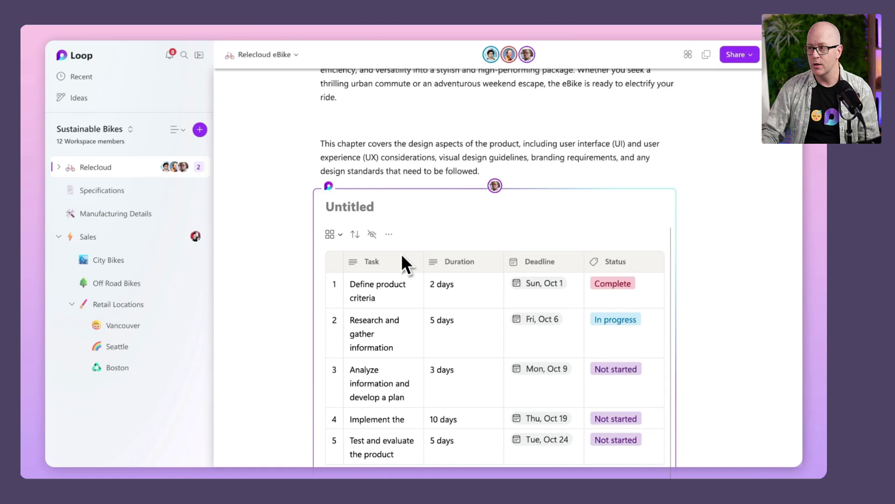
{"action": "left_click", "coordinate": [623, 183]}
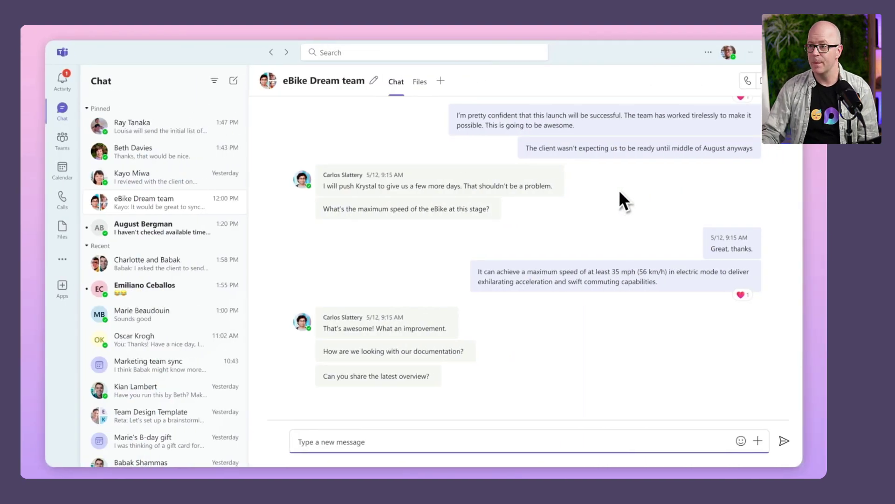
Reply in the eBike Dream chat with the pasted Loop table and 'Yes, no problem. Here is a table overview'.
{"action": "left_click", "coordinate": [299, 441]}
{"action": "key", "text": "ctrl+v"}
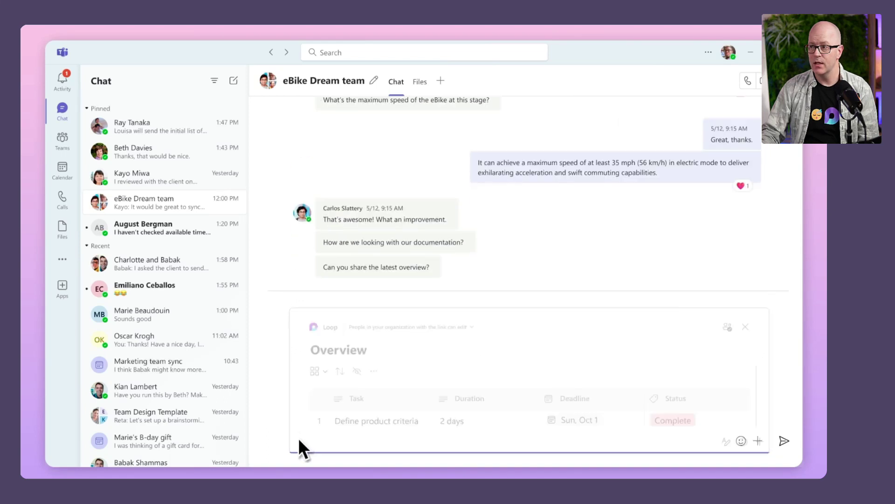
{"action": "type", "text": "Yes, no problem. Here is a table overview from the latest content. Feel free to edit and refine. Overview table.loop"}
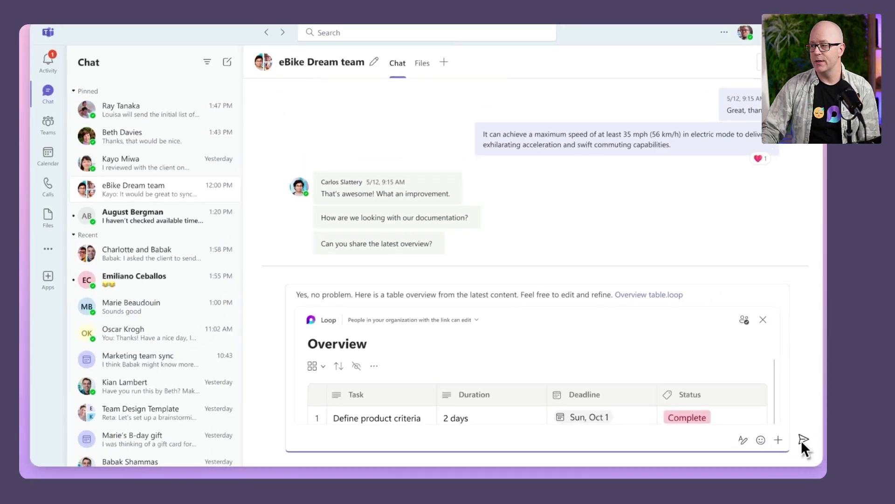
{"action": "left_click", "coordinate": [802, 441]}
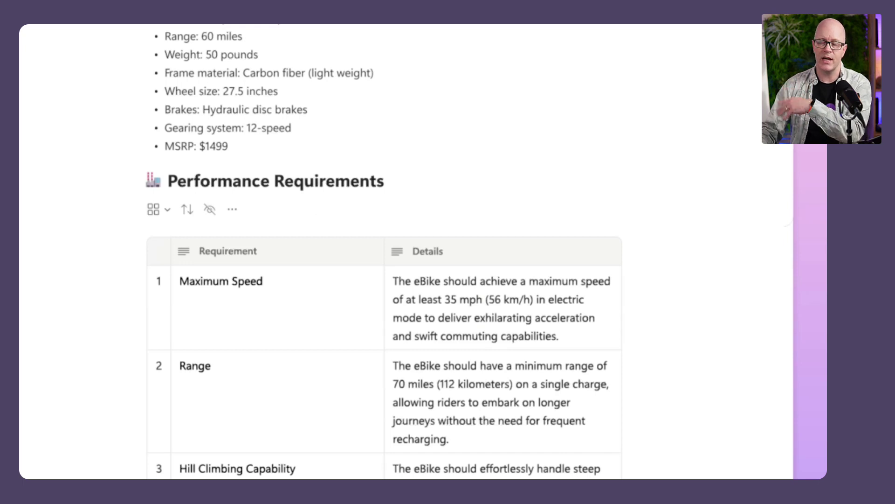
Scroll through Performance Requirements, Functional Requirements and Quality and Testing, then back up.
{"action": "scroll", "coordinate": [384, 252], "scroll_direction": "down", "scroll_amount": 5}
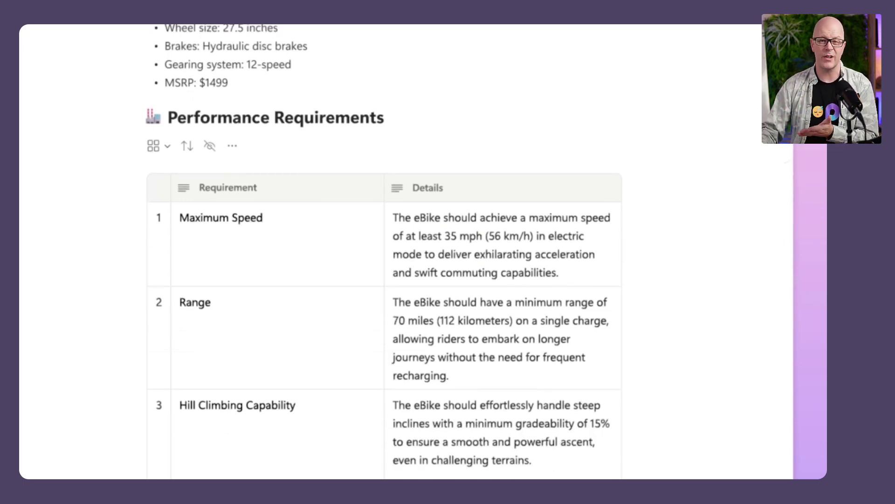
{"action": "scroll", "coordinate": [384, 251], "scroll_direction": "down", "scroll_amount": 2}
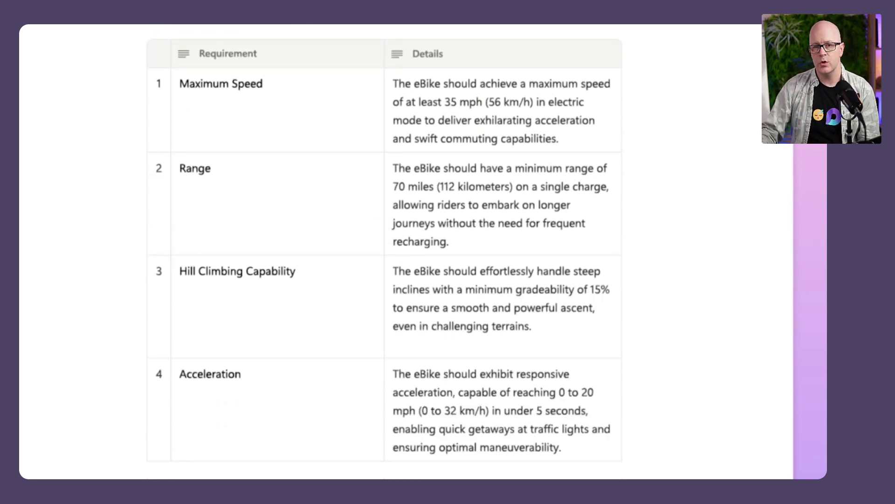
{"action": "scroll", "coordinate": [385, 252], "scroll_direction": "down", "scroll_amount": 8}
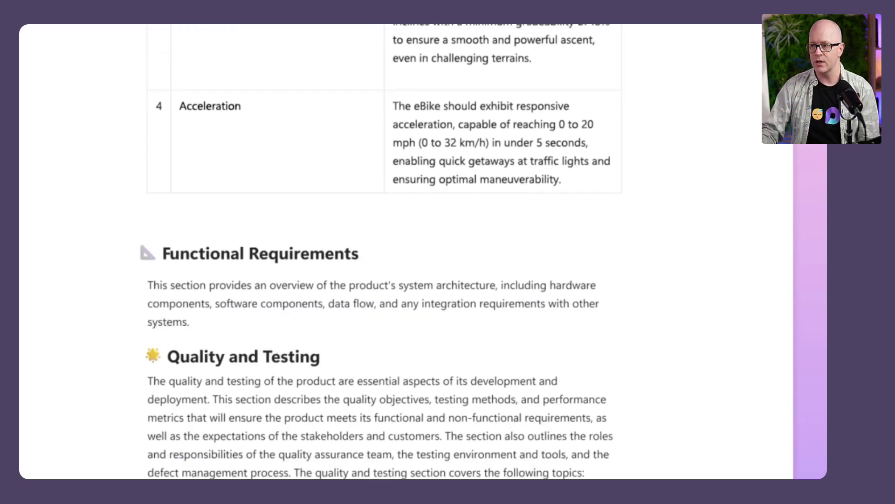
{"action": "scroll", "coordinate": [384, 251], "scroll_direction": "down", "scroll_amount": 5}
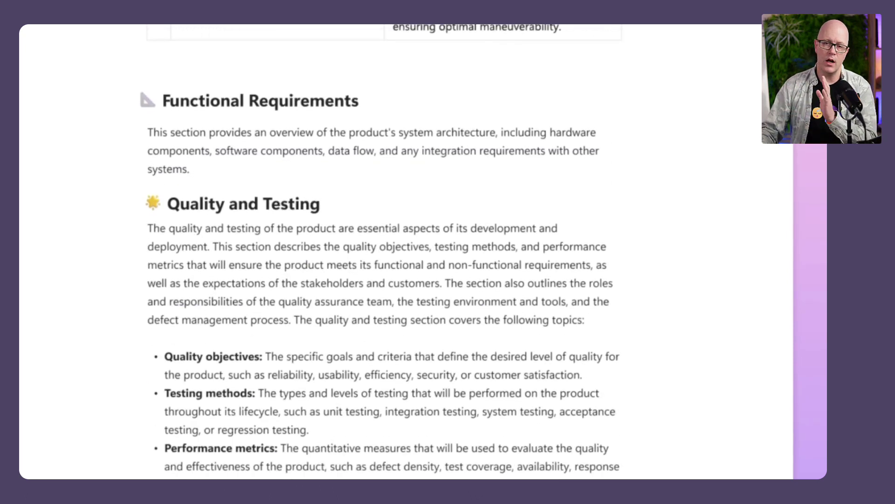
{"action": "scroll", "coordinate": [384, 252], "scroll_direction": "down", "scroll_amount": 3}
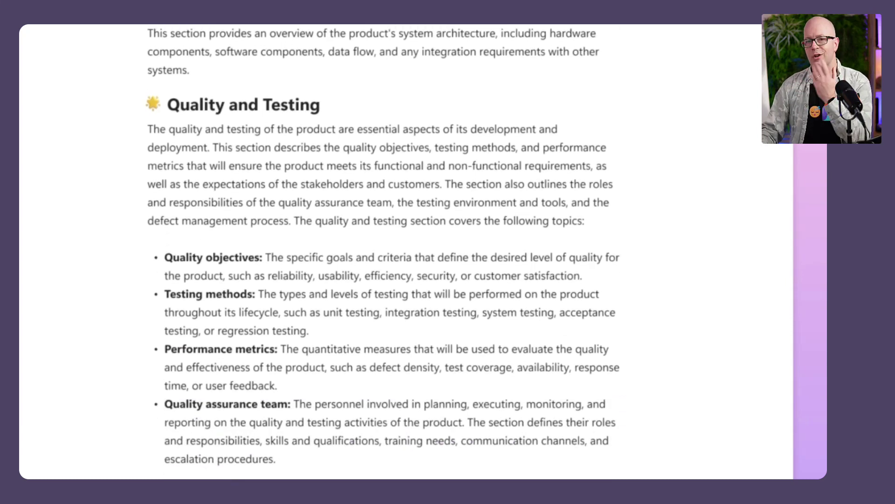
{"action": "scroll", "coordinate": [385, 252], "scroll_direction": "down", "scroll_amount": 1}
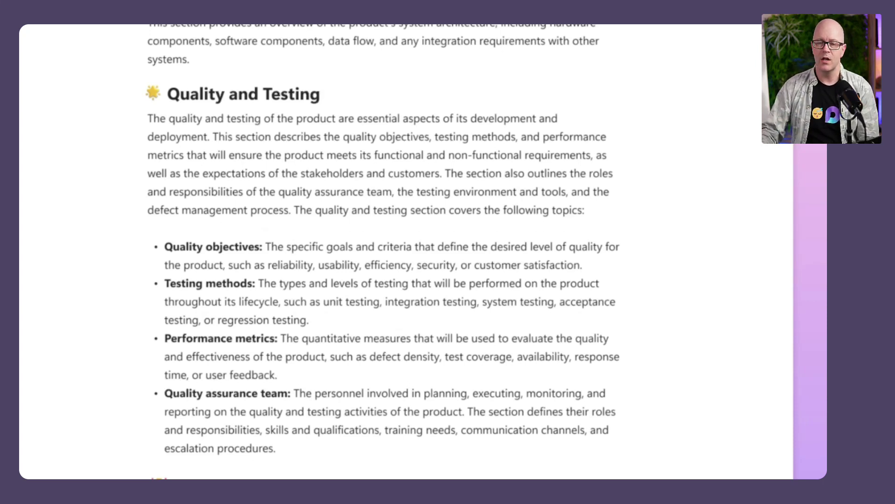
{"action": "scroll", "coordinate": [383, 252], "scroll_direction": "down", "scroll_amount": 2}
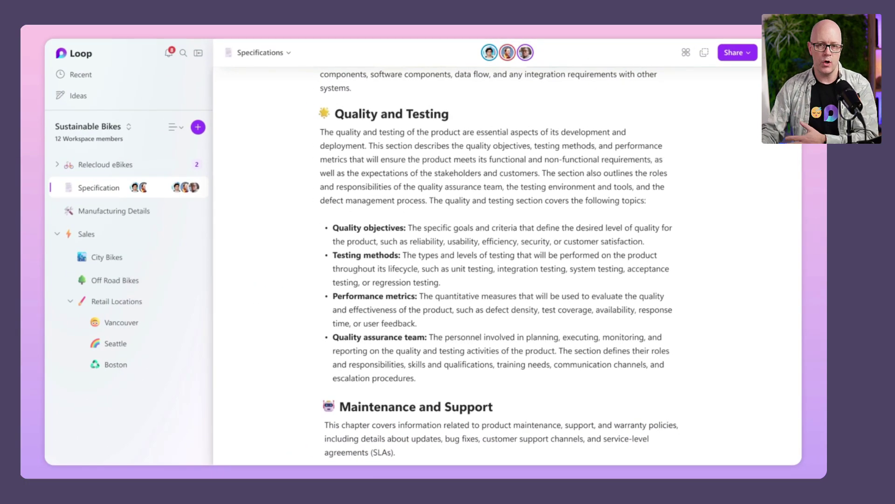
{"action": "scroll", "coordinate": [495, 261], "scroll_direction": "up", "scroll_amount": 3}
{"action": "scroll", "coordinate": [314, 212], "scroll_direction": "up", "scroll_amount": 3}
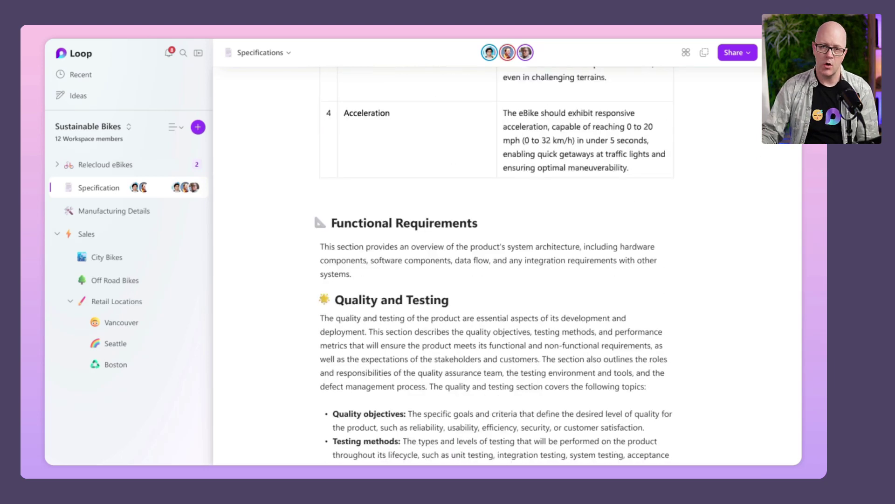
{"action": "scroll", "coordinate": [313, 212], "scroll_direction": "up", "scroll_amount": 5}
{"action": "scroll", "coordinate": [336, 260], "scroll_direction": "up", "scroll_amount": 15}
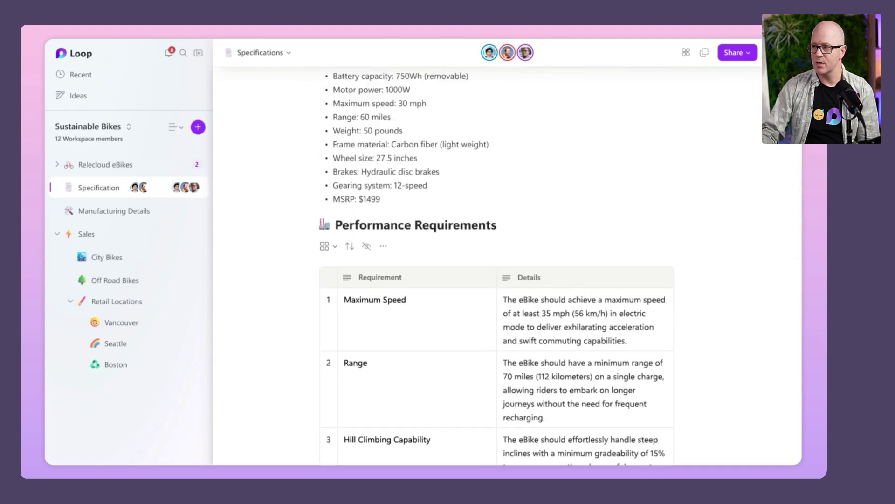
Insert a Copilot 'Summarize page' summary of five bullets under the Specifications title.
{"action": "type", "text": "/"}
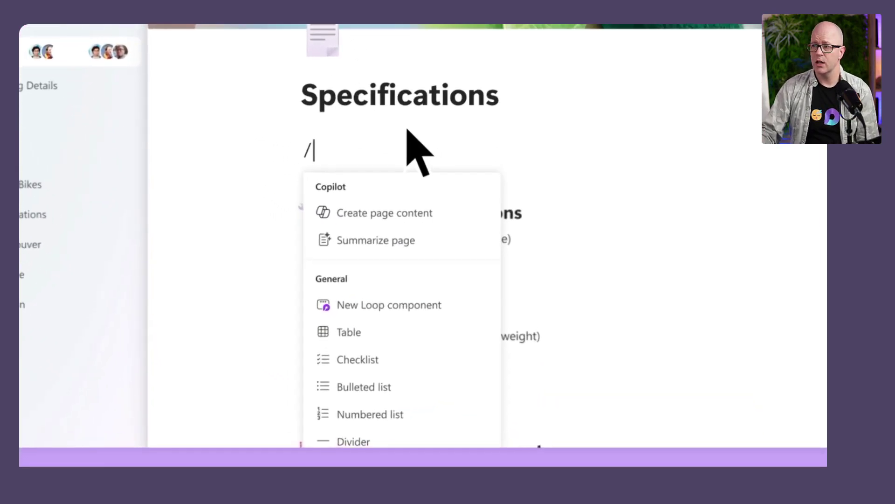
{"action": "left_click", "coordinate": [445, 244]}
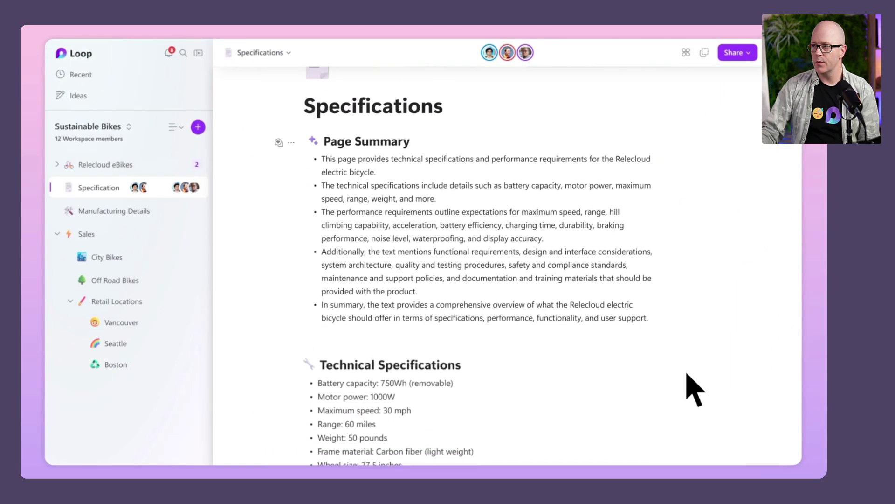
{"action": "scroll", "coordinate": [695, 389], "scroll_direction": "down", "scroll_amount": 4}
{"action": "scroll", "coordinate": [695, 390], "scroll_direction": "up", "scroll_amount": 6}
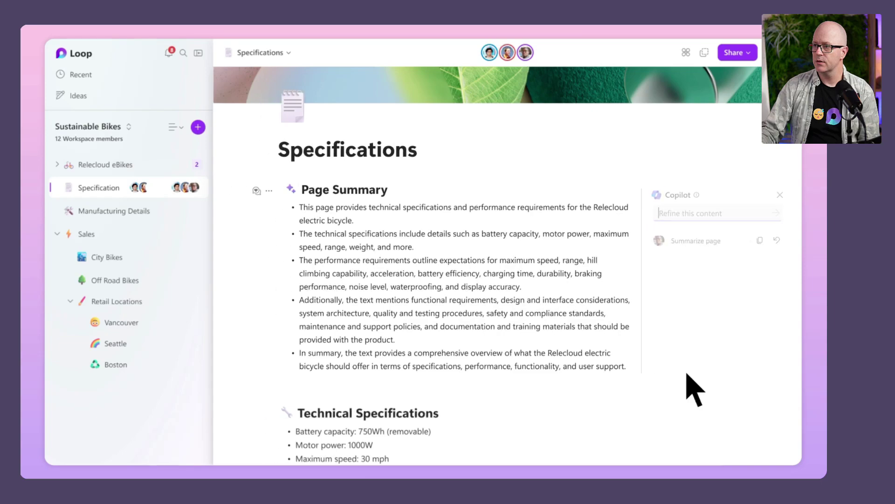
Add an 'Open Questions' heading with a new line beneath it.
{"action": "scroll", "coordinate": [695, 389], "scroll_direction": "down", "scroll_amount": 15}
{"action": "scroll", "coordinate": [688, 375], "scroll_direction": "down", "scroll_amount": 3}
{"action": "scroll", "coordinate": [399, 387], "scroll_direction": "down", "scroll_amount": 4}
{"action": "type", "text": "Open Questions"}
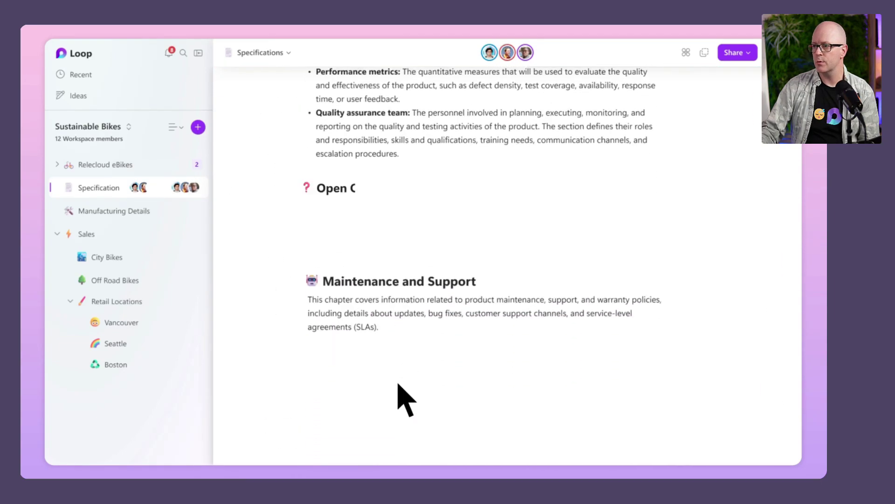
{"action": "key", "text": "Return"}
Have Copilot answer 'What are the open questions on this page', producing five numbered questions.
{"action": "type", "text": "/"}
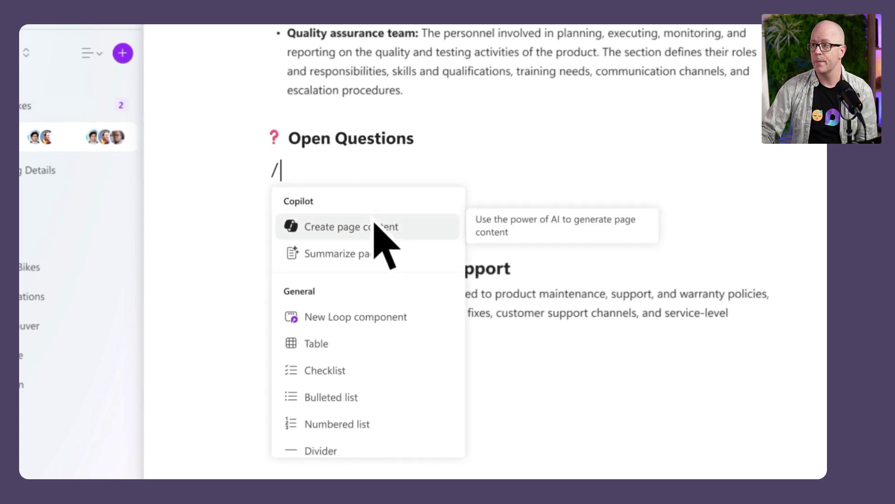
{"action": "left_click", "coordinate": [374, 226]}
{"action": "type", "text": "Wha"}
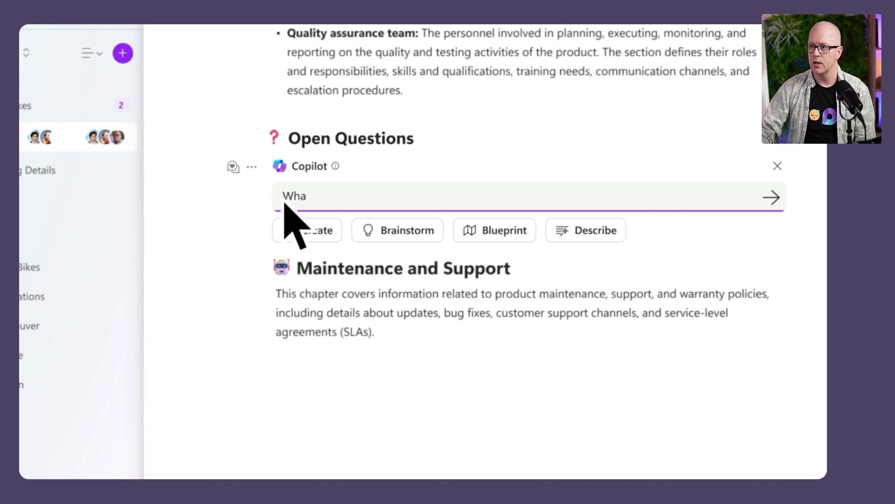
{"action": "key", "text": "BackSpace"}
{"action": "key", "text": "BackSpace"}
{"action": "key", "text": "BackSpace"}
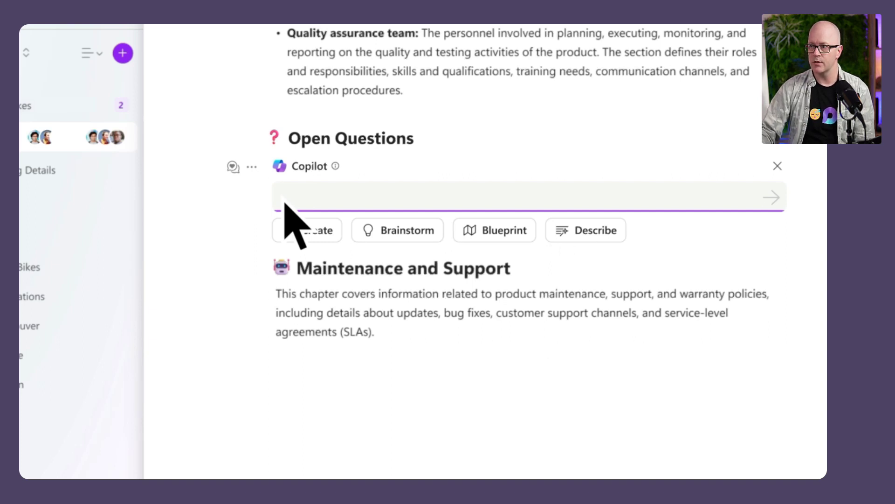
{"action": "type", "text": "What are the open qu"}
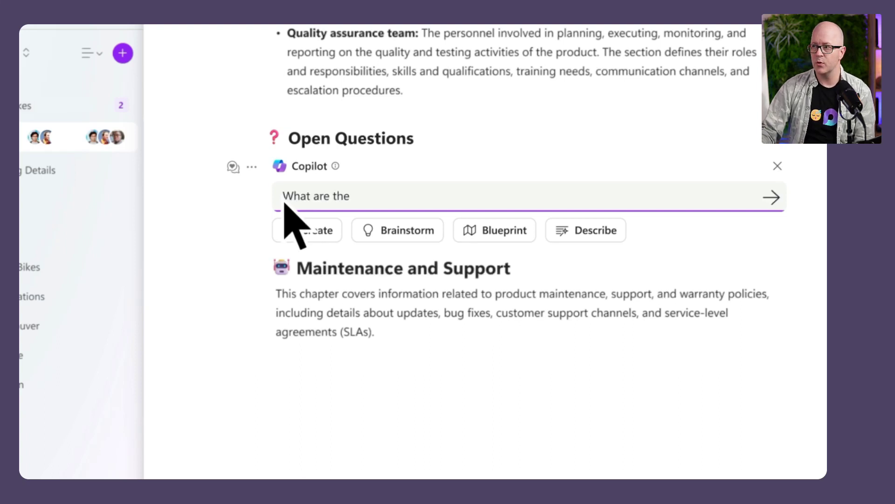
{"action": "type", "text": "estions on this page"}
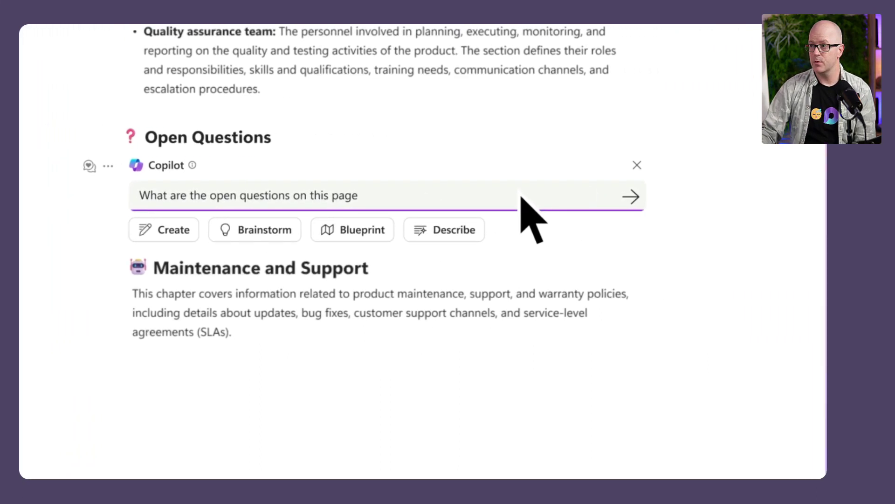
{"action": "left_click", "coordinate": [630, 196]}
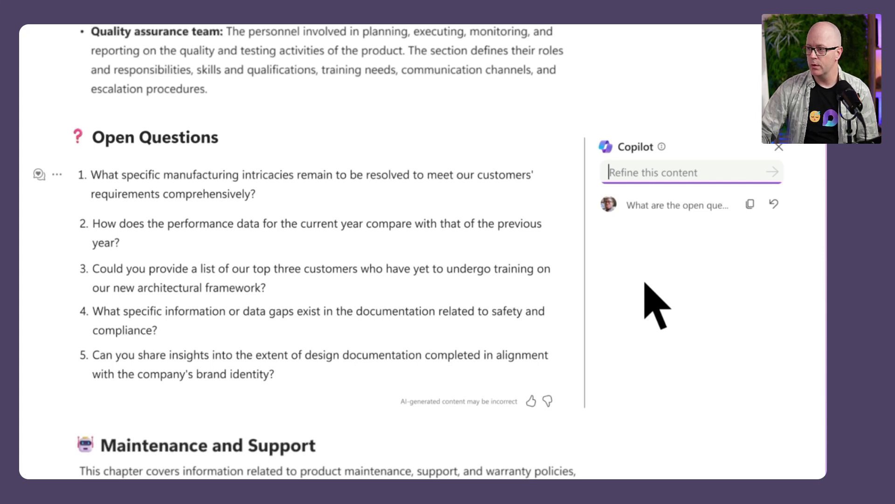
Refine the open questions with the Copilot prompt 'Provide insights for the following questions'.
{"action": "type", "text": "Provide insights for the followin"}
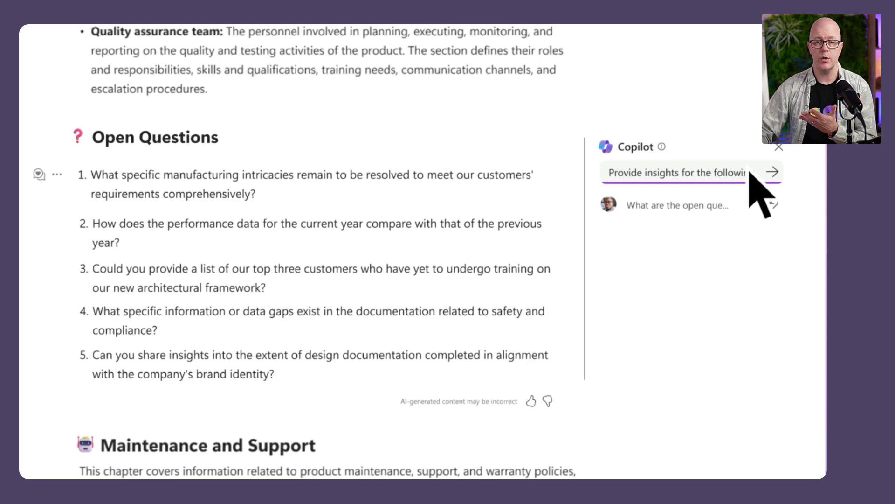
{"action": "type", "text": "g q"}
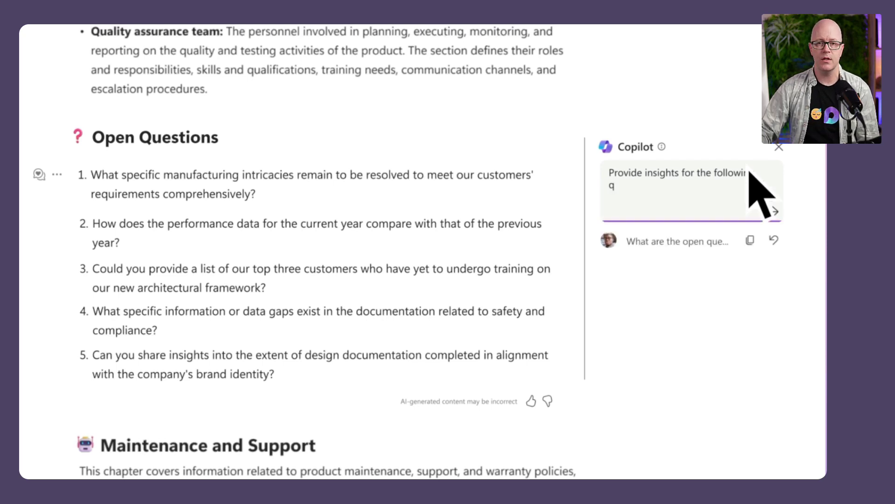
{"action": "type", "text": "uestions"}
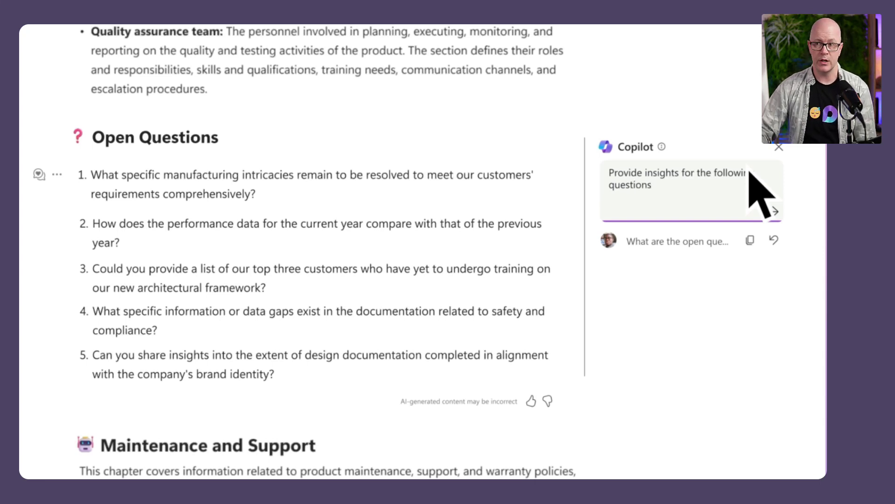
{"action": "left_click", "coordinate": [774, 211]}
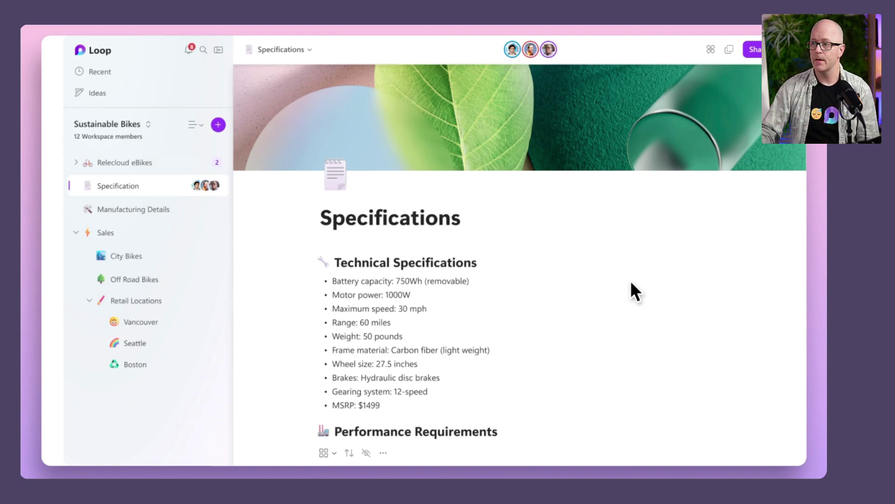
{"action": "scroll", "coordinate": [630, 282], "scroll_direction": "down", "scroll_amount": 20}
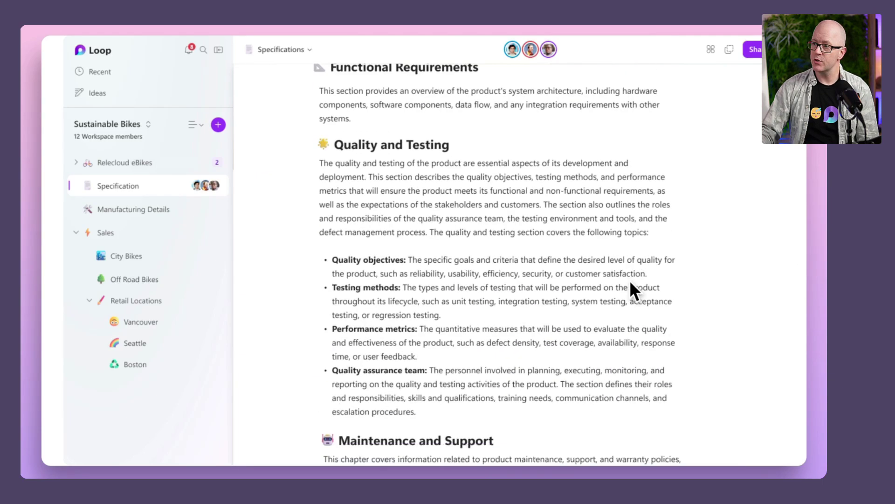
{"action": "scroll", "coordinate": [631, 291], "scroll_direction": "down", "scroll_amount": 5}
{"action": "scroll", "coordinate": [629, 290], "scroll_direction": "up", "scroll_amount": 15}
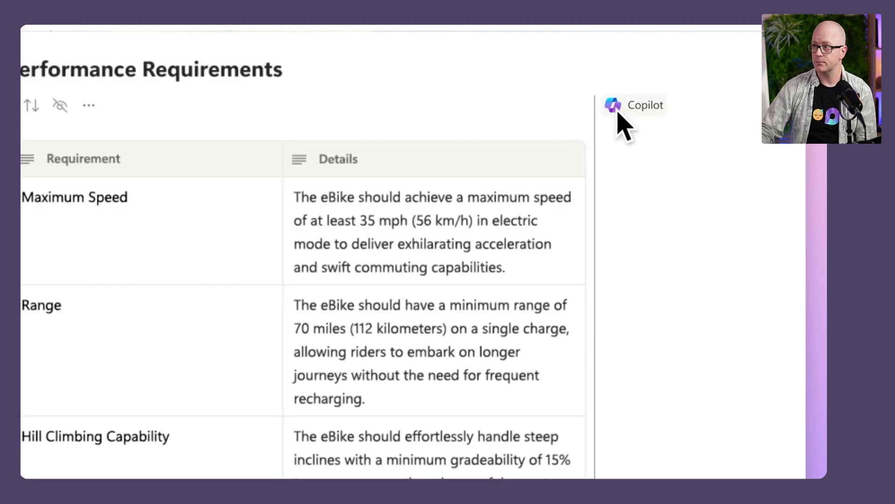
Ask Copilot to 'Refine the details column and add bullets for each point.' on the Performance Requirements table.
{"action": "left_click", "coordinate": [619, 114]}
{"action": "type", "text": "Refine the"}
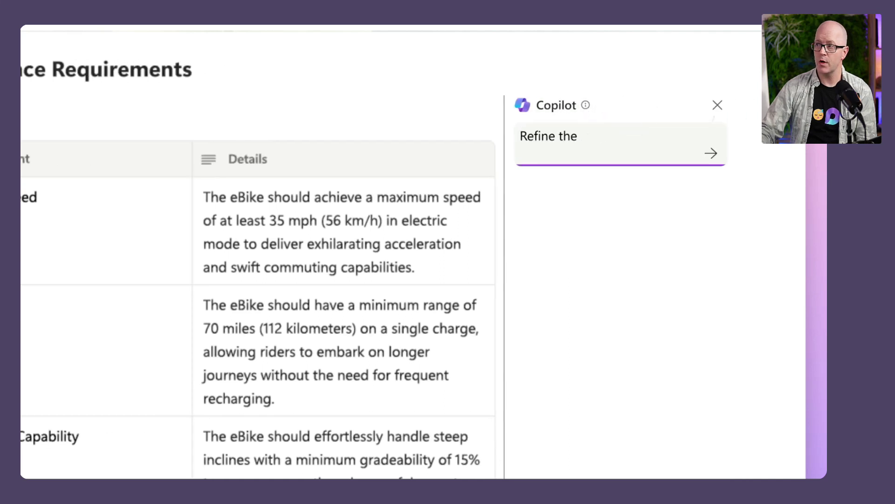
{"action": "type", "text": " details column and add bull"}
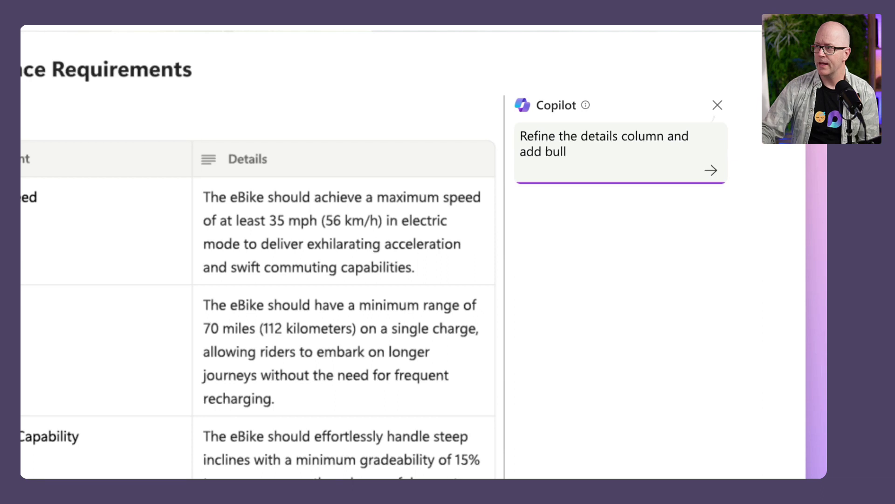
{"action": "type", "text": "ets for each point."}
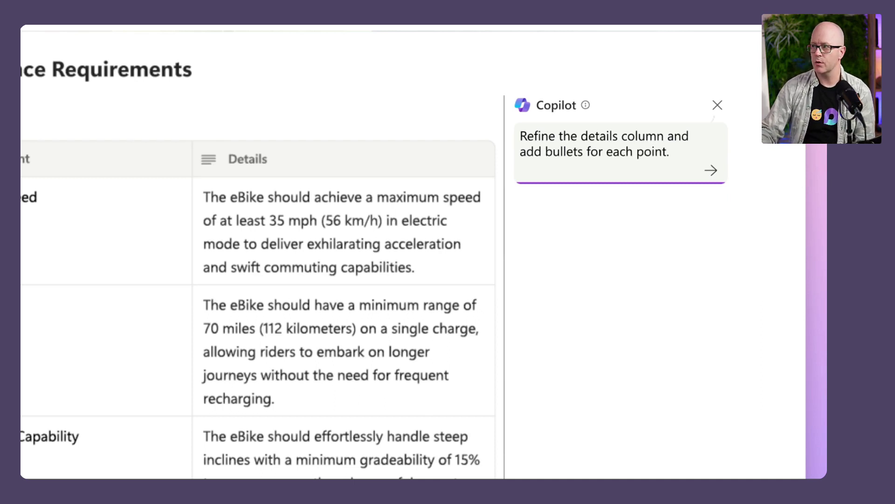
{"action": "left_click", "coordinate": [711, 180]}
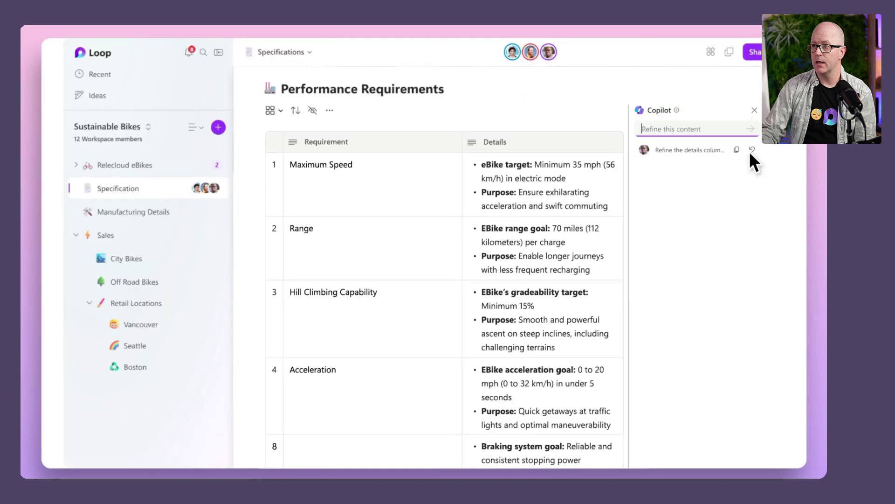
{"action": "scroll", "coordinate": [737, 182], "scroll_direction": "down", "scroll_amount": 5}
{"action": "scroll", "coordinate": [750, 154], "scroll_direction": "down", "scroll_amount": 5}
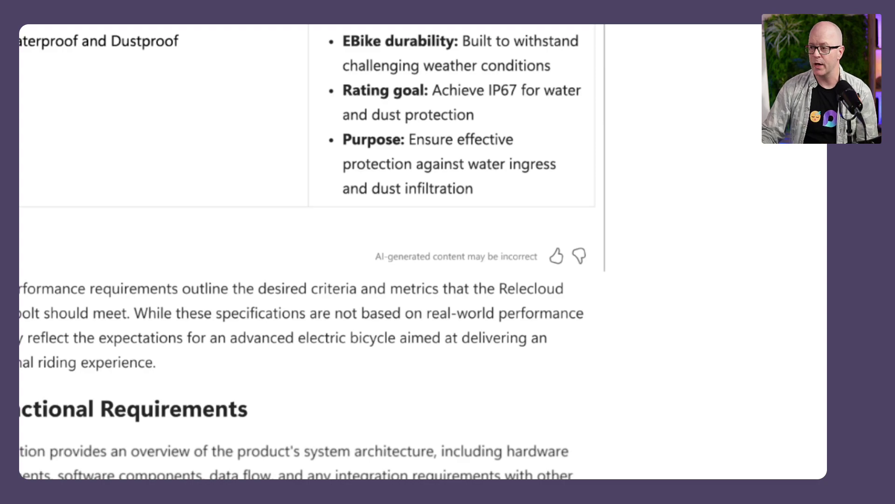
{"action": "scroll", "coordinate": [749, 154], "scroll_direction": "down", "scroll_amount": 5}
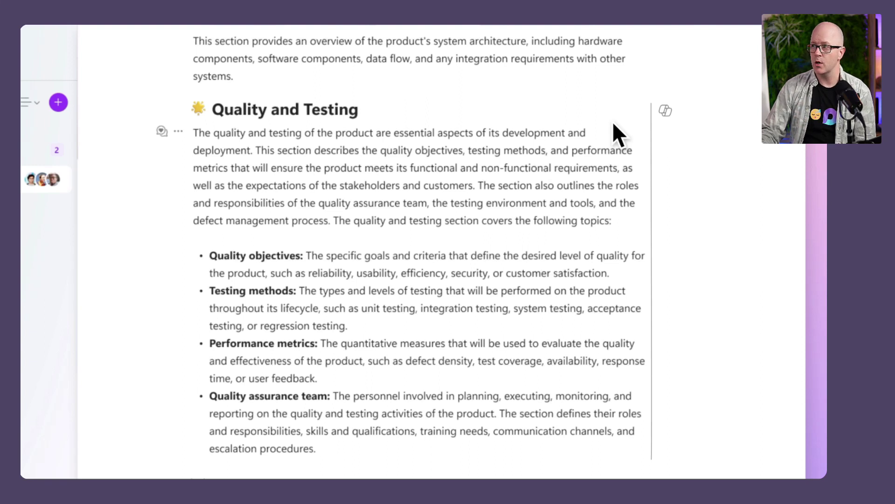
Ask Copilot to 'Make this section more concise.' for the Quality and Testing section.
{"action": "left_click", "coordinate": [665, 115]}
{"action": "type", "text": "Make thi"}
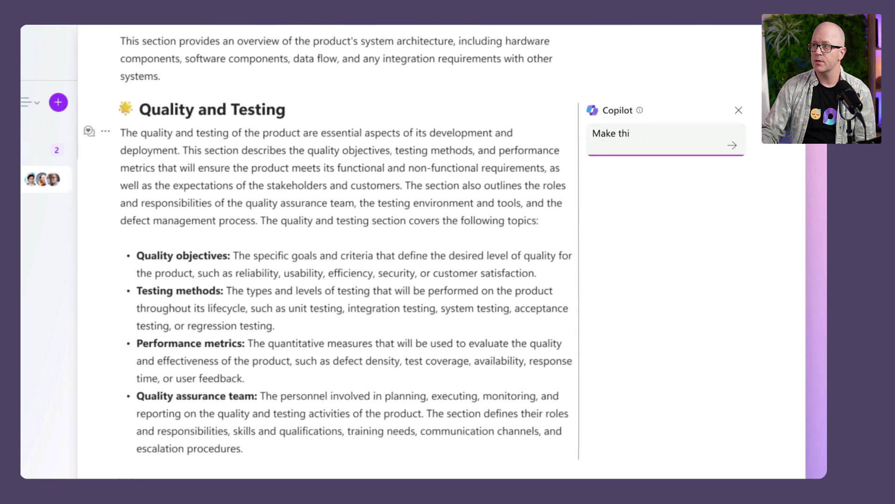
{"action": "type", "text": "s section more concise."}
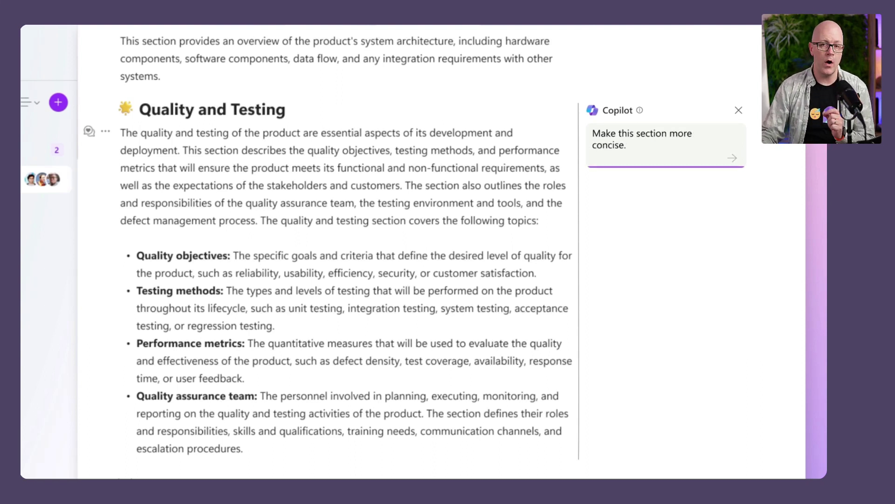
{"action": "left_click", "coordinate": [732, 159]}
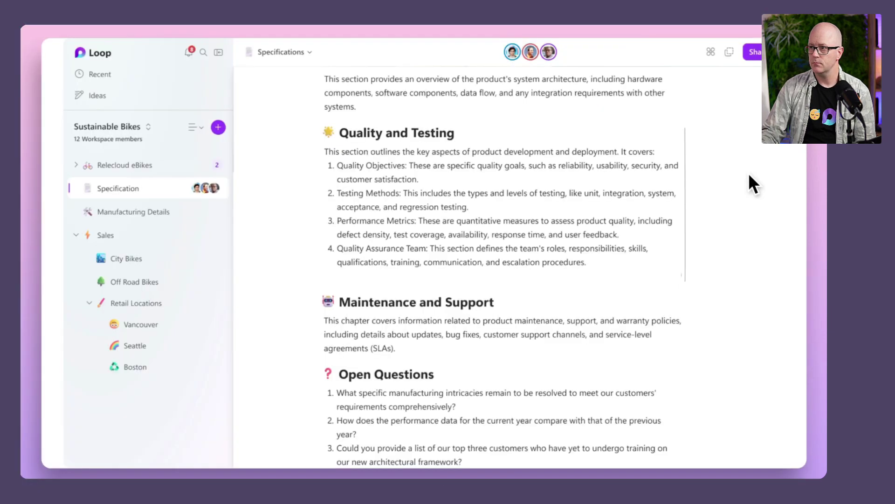
{"action": "scroll", "coordinate": [749, 176], "scroll_direction": "up", "scroll_amount": 20}
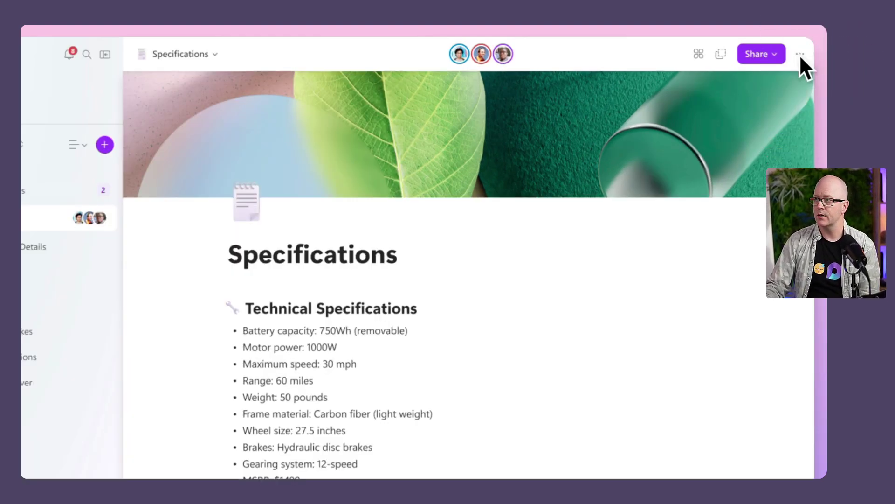
Start a page Recap of your own changes and have AI draft the summary.
{"action": "left_click", "coordinate": [799, 54]}
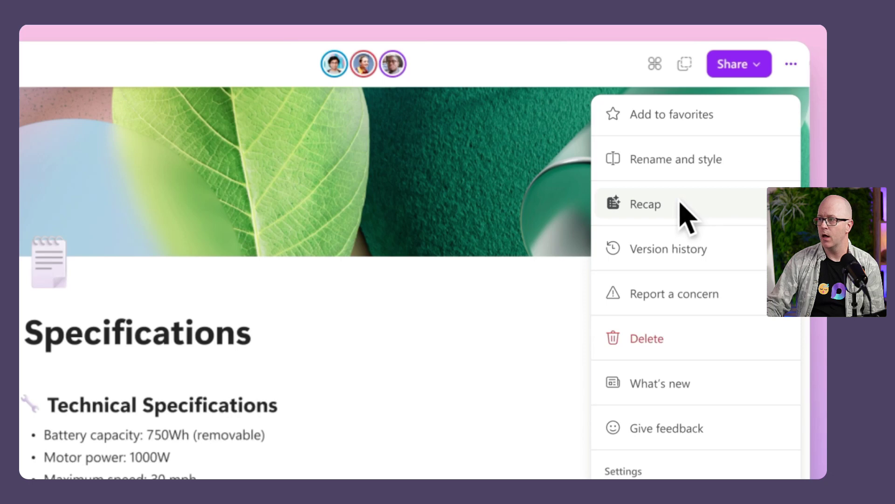
{"action": "left_click", "coordinate": [682, 205]}
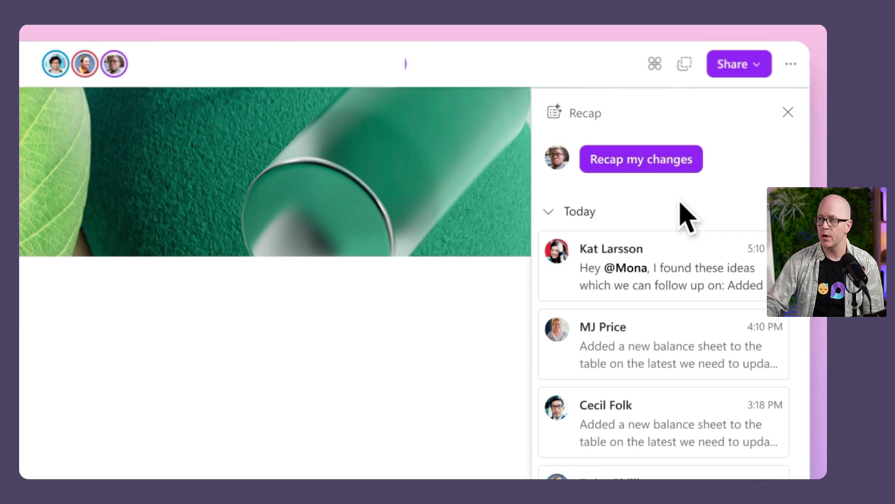
{"action": "left_click", "coordinate": [648, 164]}
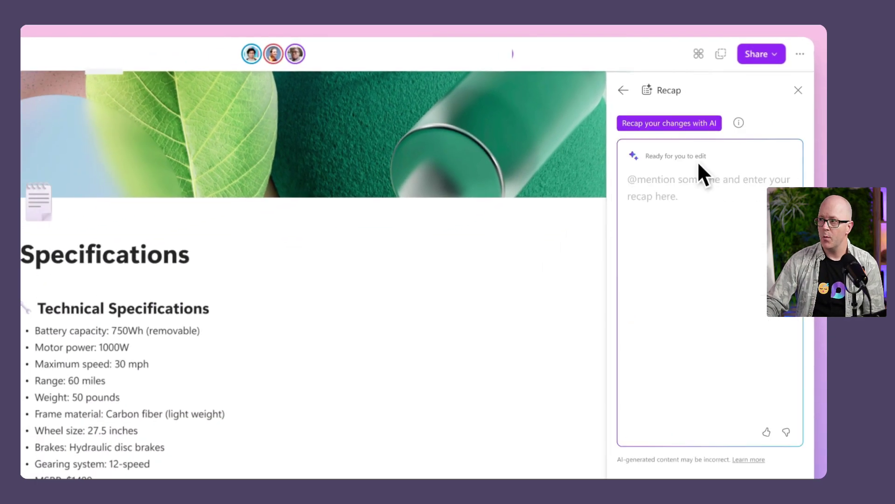
{"action": "left_click", "coordinate": [696, 129]}
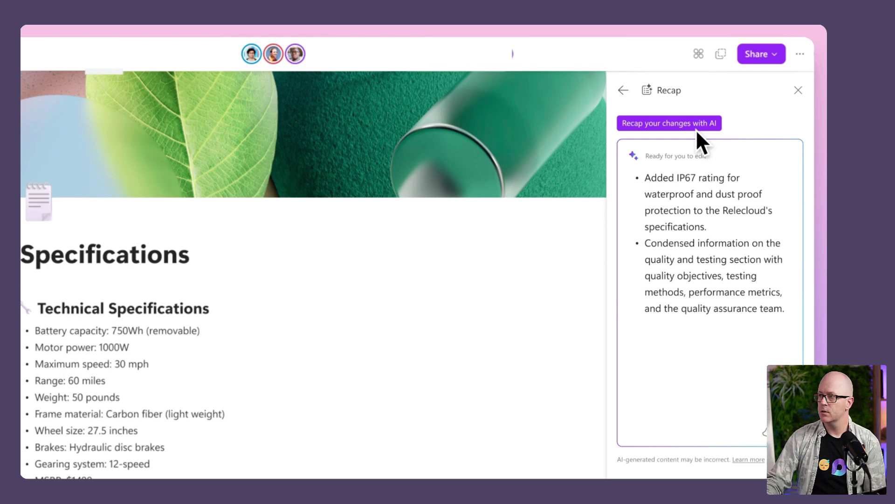
Add a 'Hey @' greeting mentioning the reviewer above the recap bullets, then post it.
{"action": "left_click", "coordinate": [637, 177]}
{"action": "key", "text": "Return"}
{"action": "key", "text": "Up"}
{"action": "type", "text": "H"}
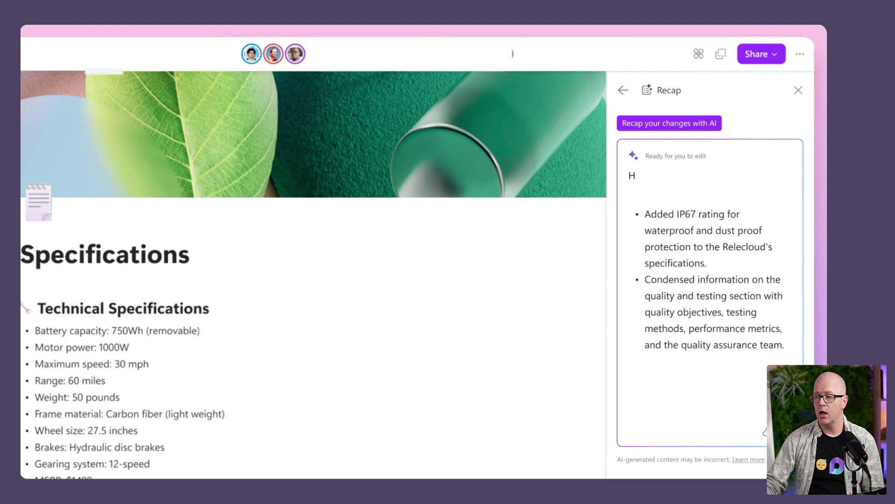
{"action": "type", "text": "ey @"}
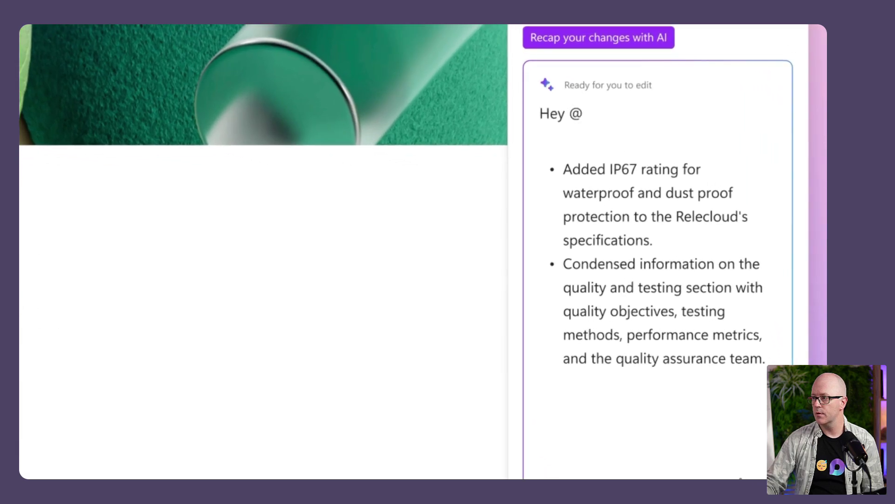
{"action": "key", "text": "Return"}
{"action": "type", "text": ", I revised these sections of the specifications page which I would like you to review."}
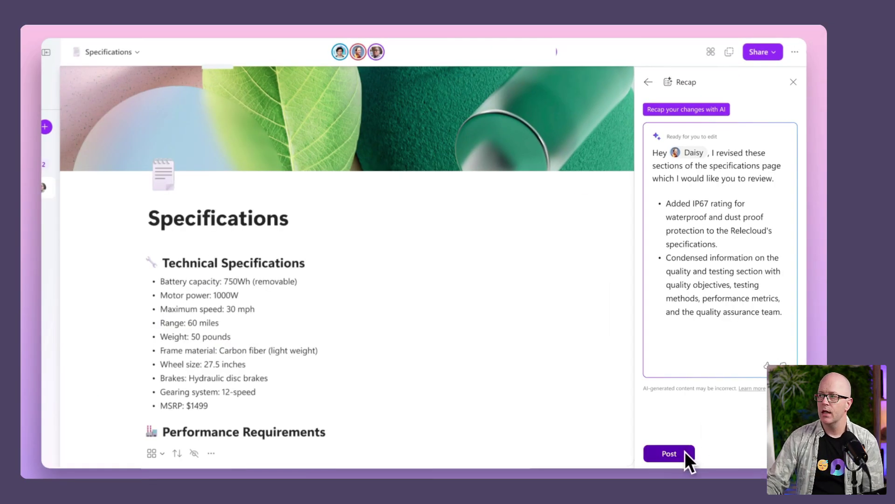
{"action": "left_click", "coordinate": [685, 451]}
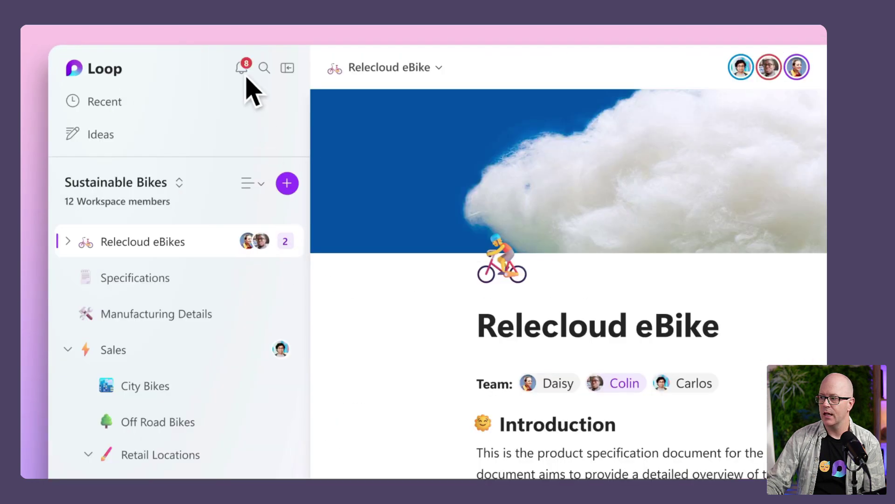
Open the 'mentioned you in a Recap' notification for the Specifications page.
{"action": "left_click", "coordinate": [247, 77]}
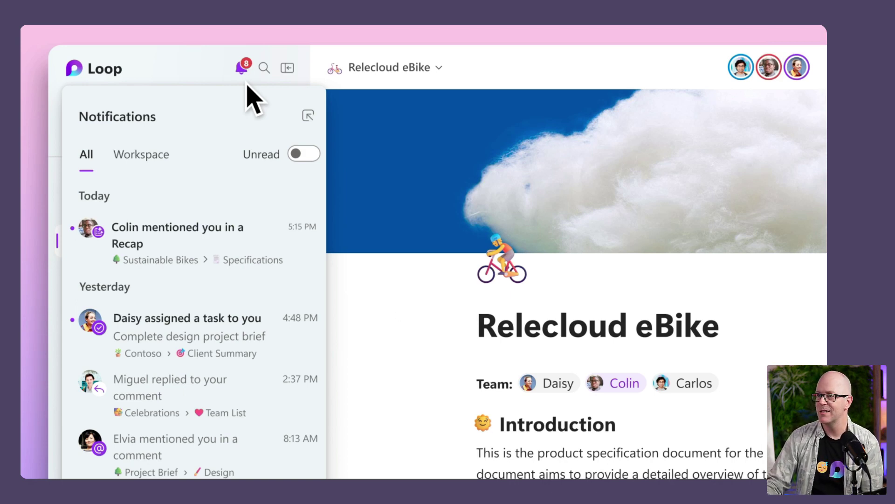
{"action": "left_click", "coordinate": [262, 236]}
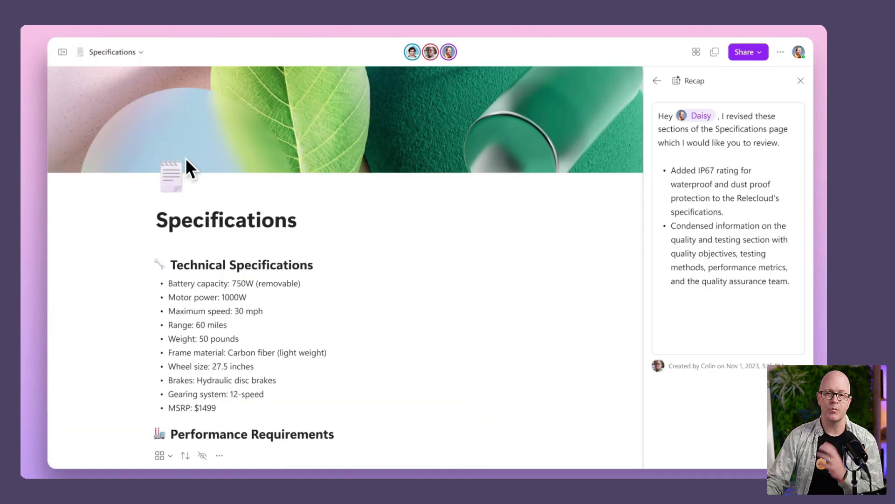